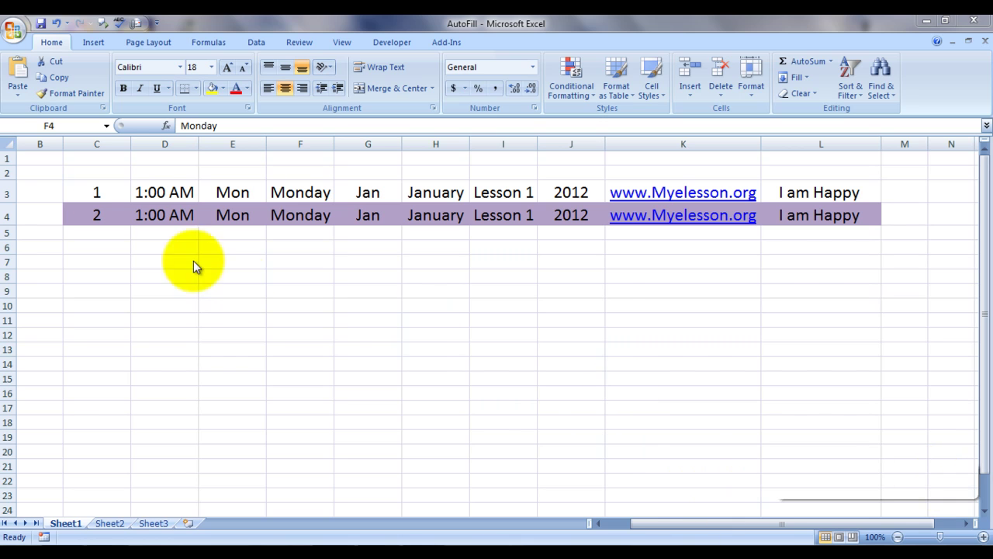
Review row 3's samples, from 1 in C3 across to 'I am Happy'.
click(105, 192)
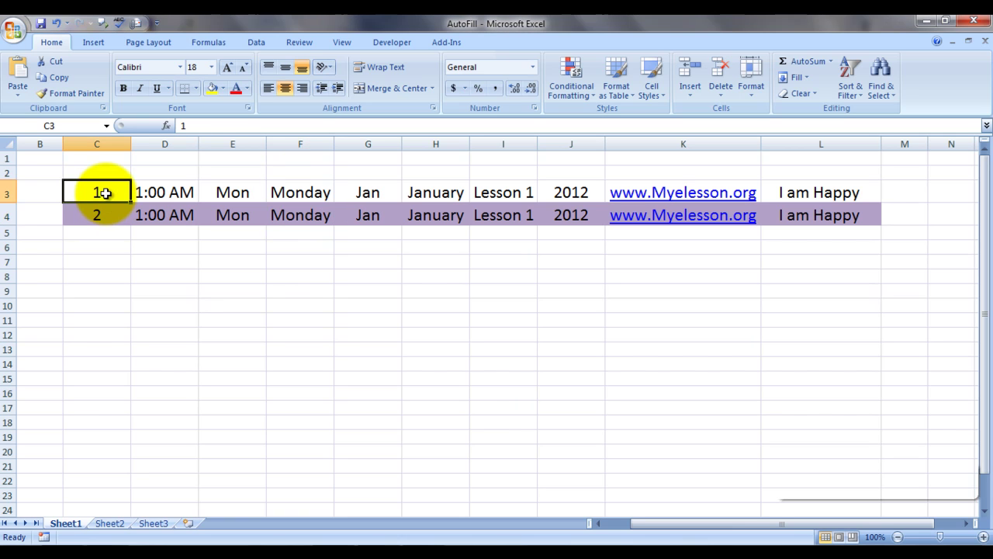
key(Right)
key(Right)
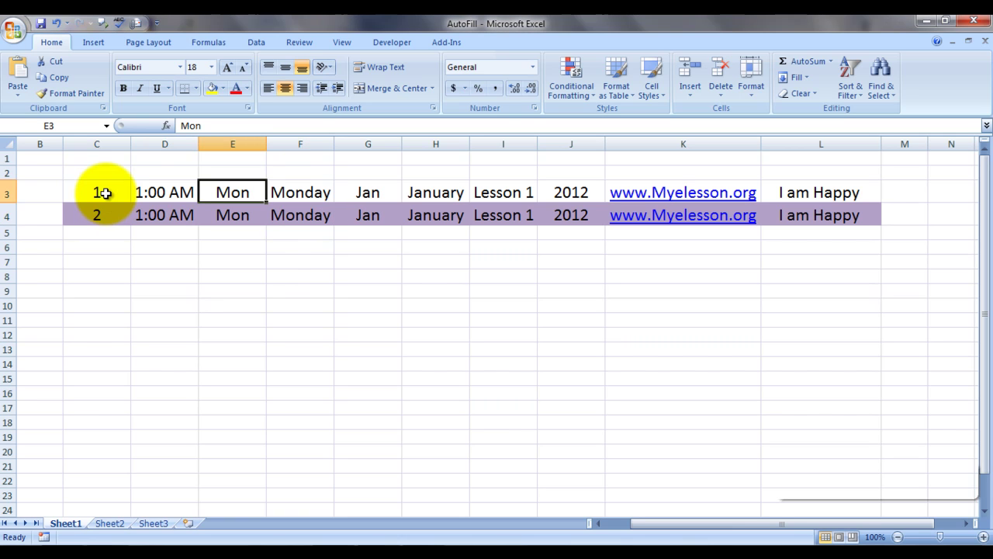
key(Down)
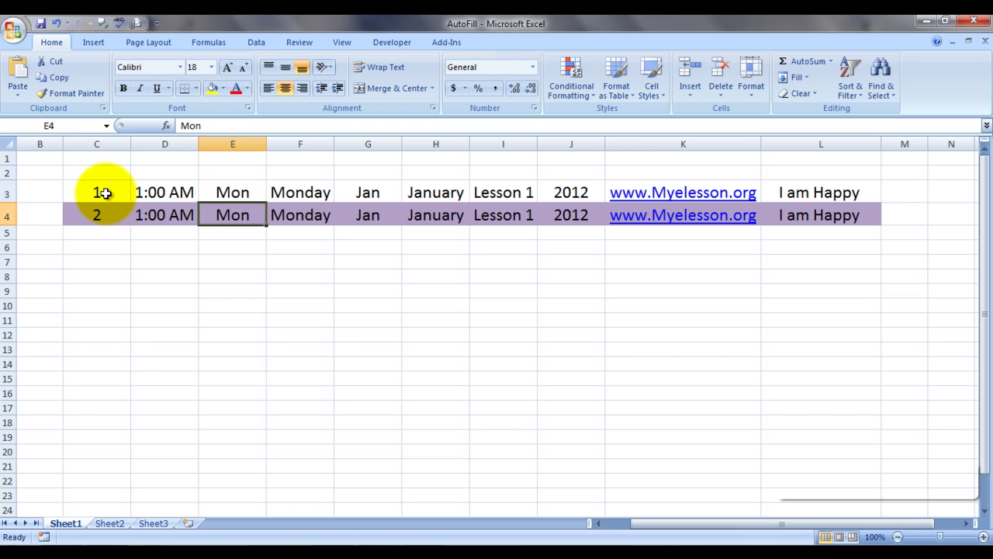
key(Right)
key(Right)
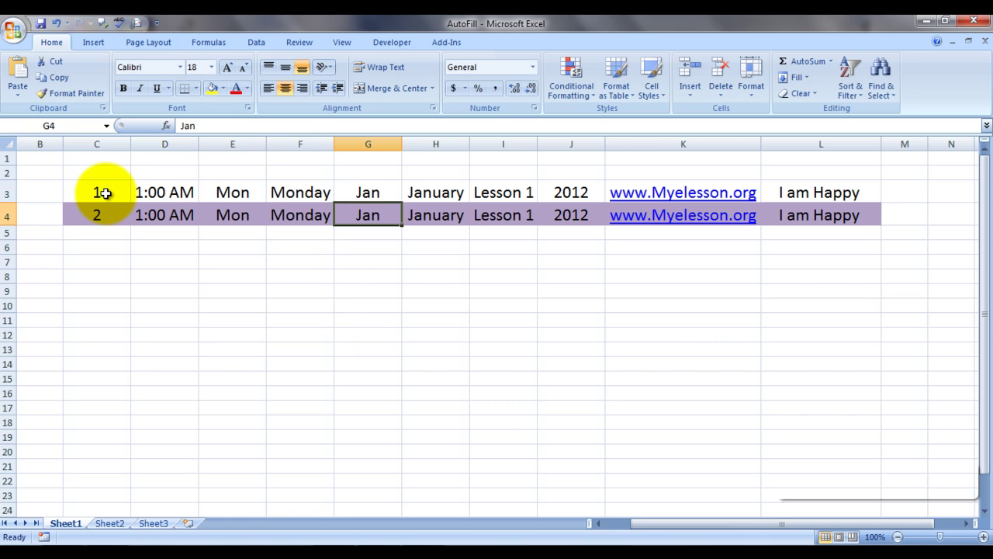
key(Up)
key(Right)
key(Left)
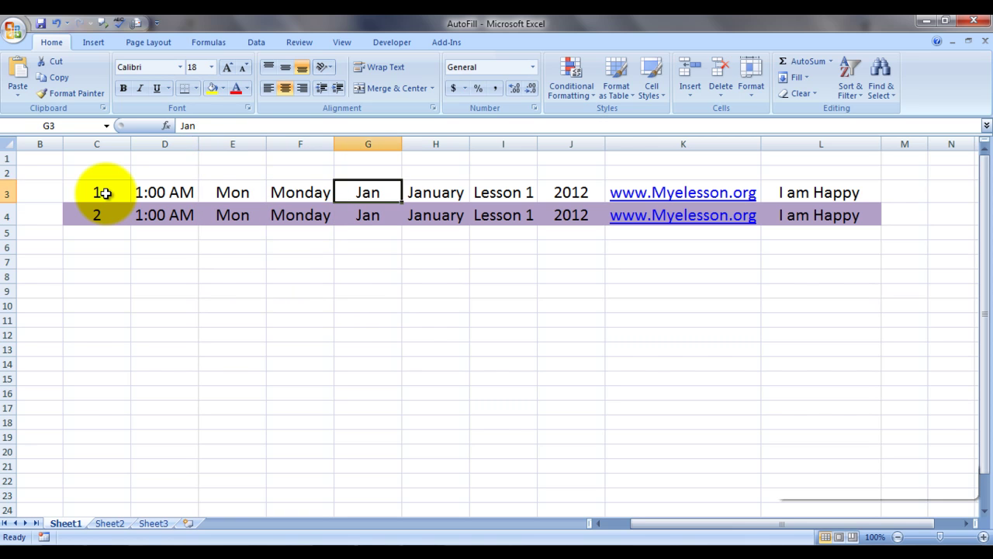
key(Right)
key(Right)
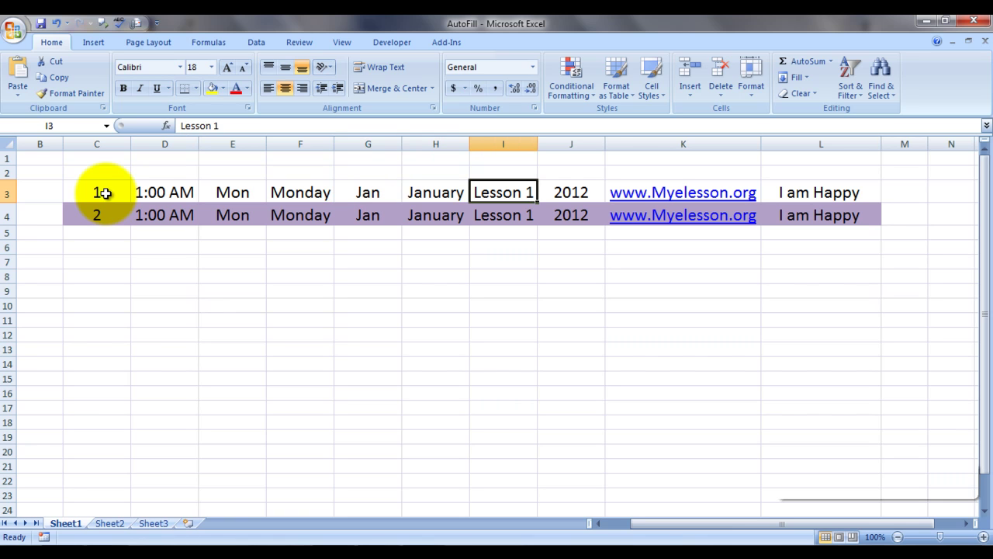
key(Right)
key(Left)
key(Right)
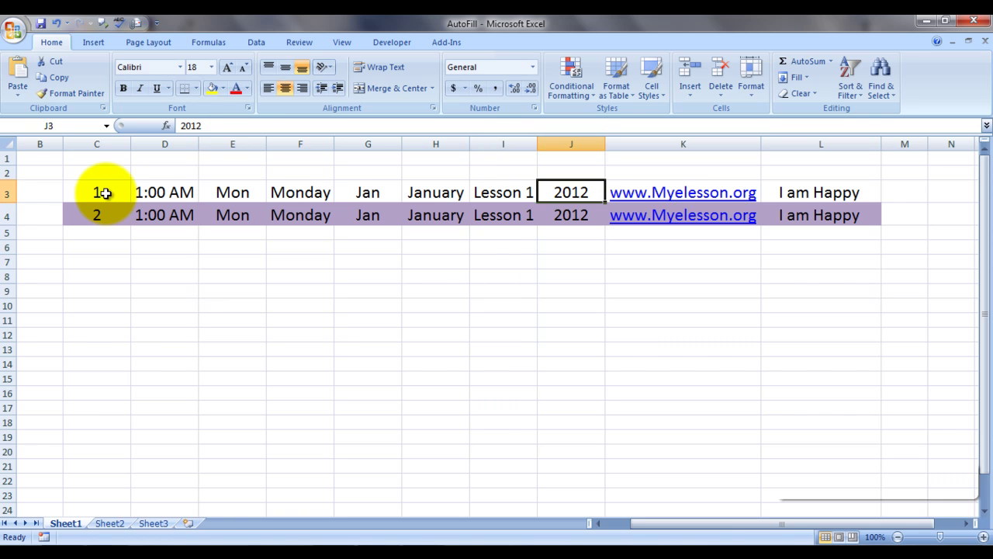
key(Right)
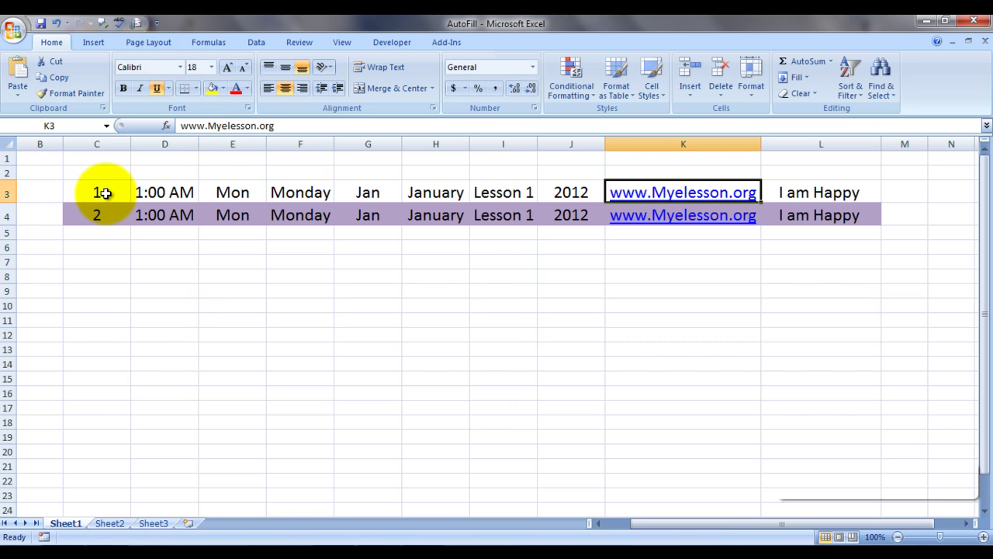
key(Right)
key(Left)
key(Left)
key(Left)
key(Left)
key(Left)
key(Left)
key(Left)
key(Left)
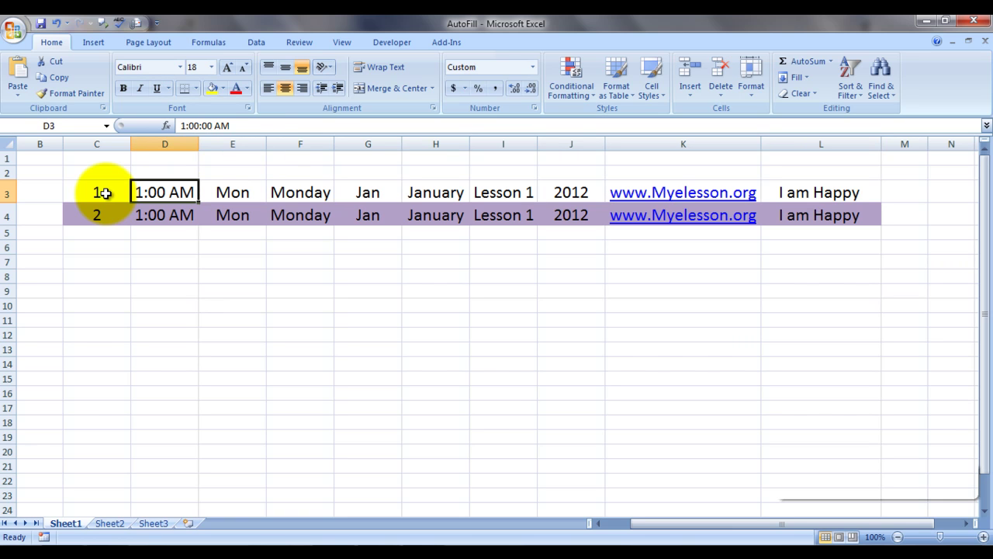
key(Left)
key(Down)
key(Up)
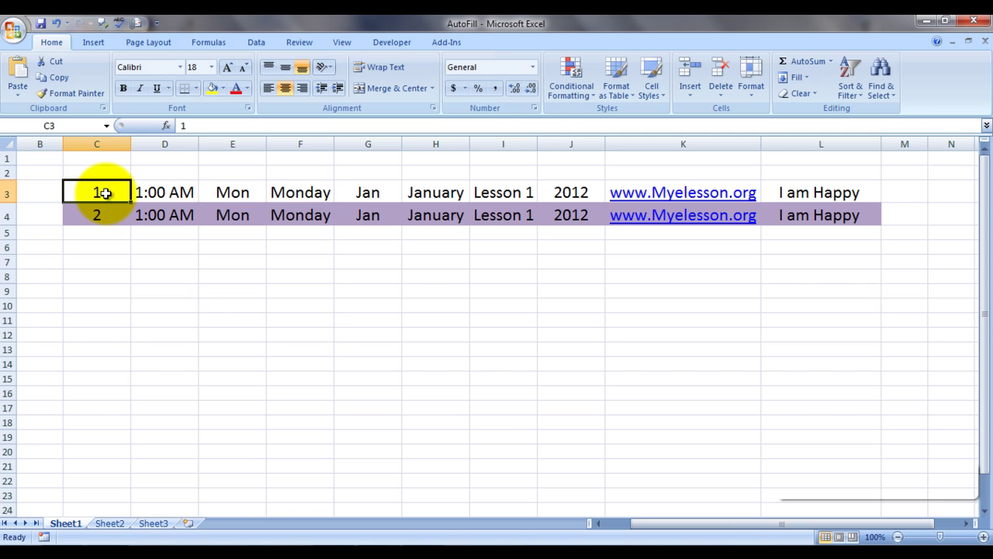
Select row 4's entries C4:L4 and delete their contents.
key(shift+Down)
key(shift+Right)
key(shift+Right)
key(shift+Right)
key(shift+Right)
key(shift+Right)
key(shift+Right)
key(shift+Right)
key(Down)
key(Right)
key(Right)
key(Left)
key(Left)
key(shift+Right)
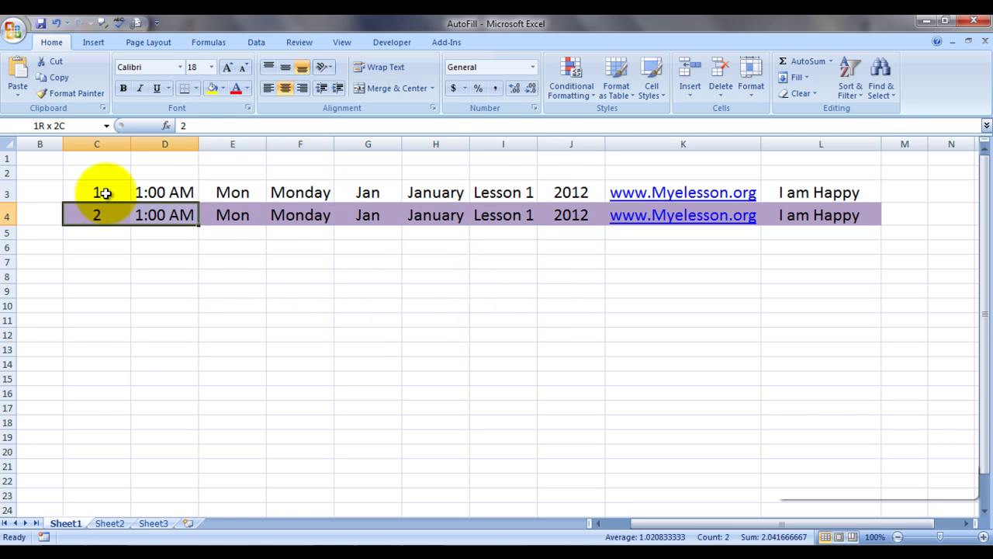
key(shift+Right)
key(shift+Right)
key(shift+Right)
key(shift+Right)
key(shift+Right)
key(shift+Right)
key(shift+Right)
key(shift+Right)
key(Delete)
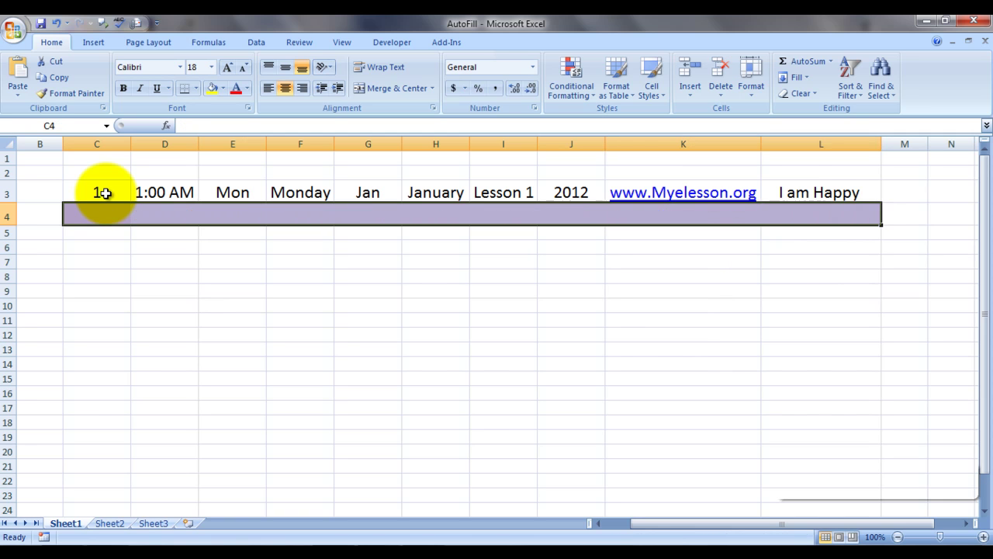
Set the emptied row 4 cells to No Fill, removing the purple colour.
key(Up)
key(shift+Right)
key(shift+Right)
key(shift+Right)
key(shift+Right)
key(shift+Right)
key(shift+Right)
key(shift+Right)
key(shift+Right)
key(shift+Right)
key(shift+Right)
key(shift+Left)
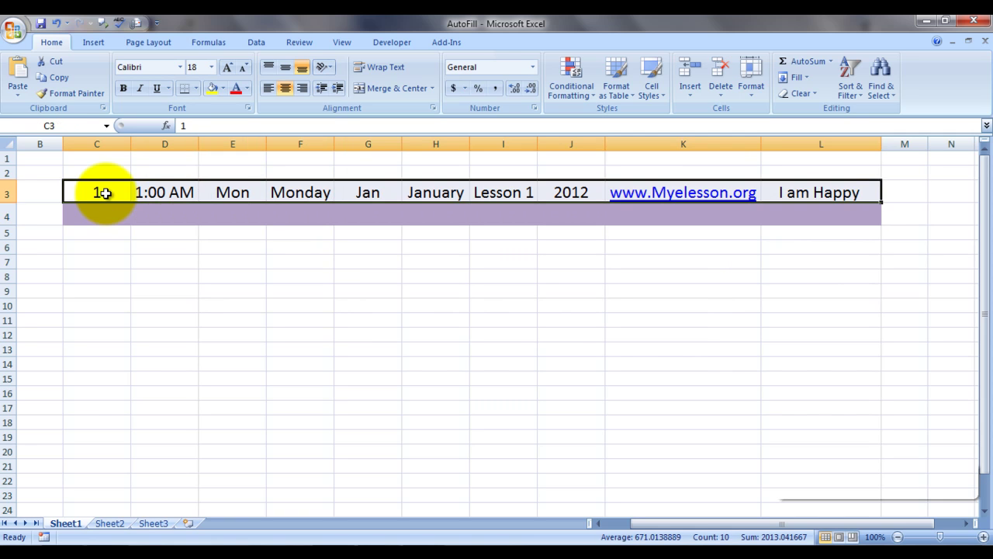
key(Down)
key(shift+Right)
key(shift+Right)
key(shift+Right)
key(shift+Right)
key(shift+Right)
key(shift+Right)
key(shift+Right)
key(shift+Right)
key(shift+Right)
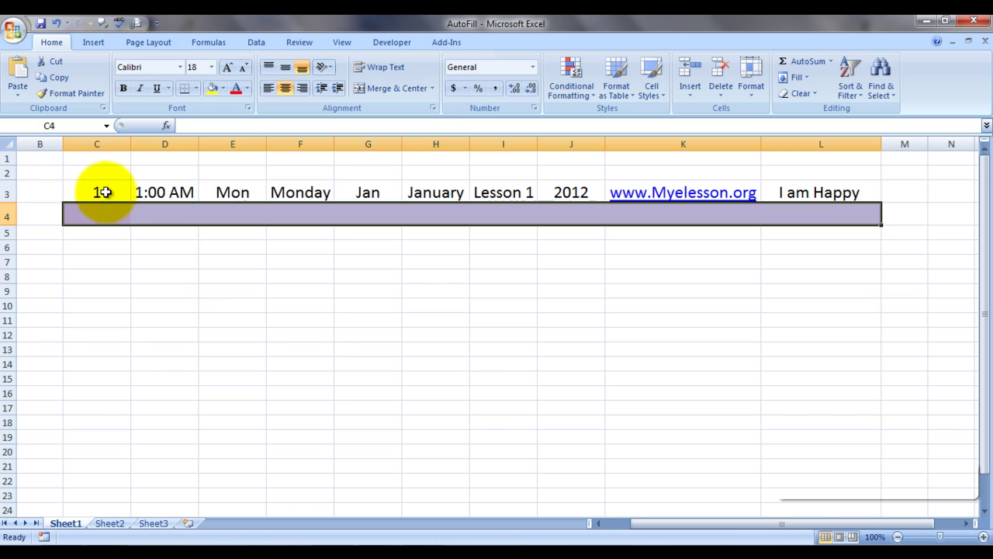
click(226, 87)
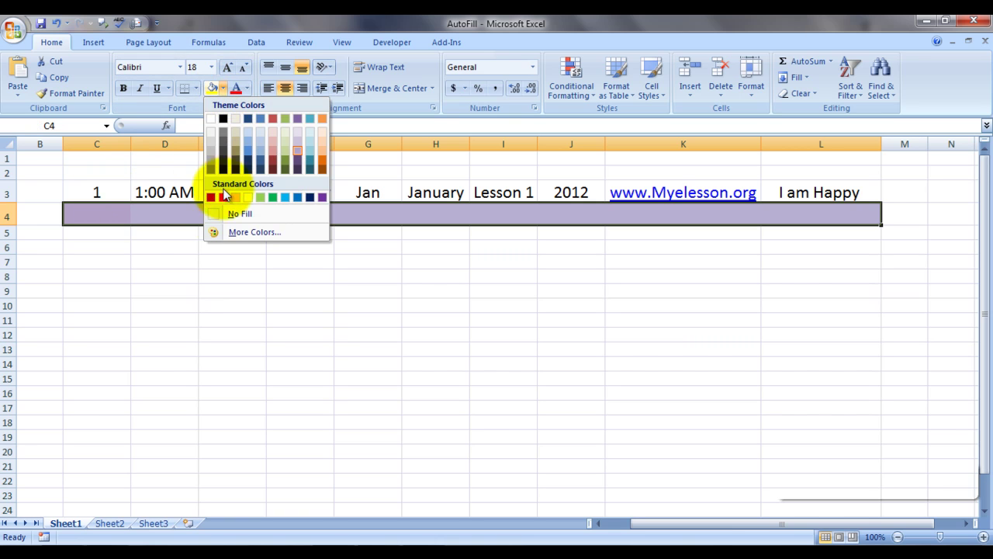
click(217, 214)
Select row 3's sample data C3:L3.
click(164, 325)
key(Up)
key(Up)
key(Up)
key(Up)
key(Up)
key(Up)
key(Up)
key(Up)
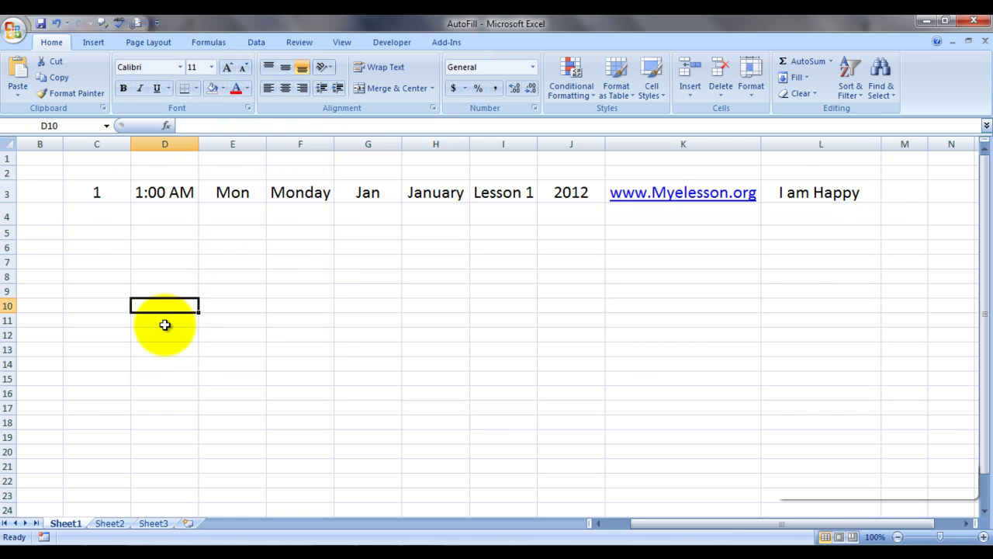
key(Left)
key(shift+Right)
key(shift+Right)
key(shift+Right)
key(shift+Right)
key(shift+Right)
key(shift+Right)
key(shift+Right)
key(shift+Right)
key(shift+Right)
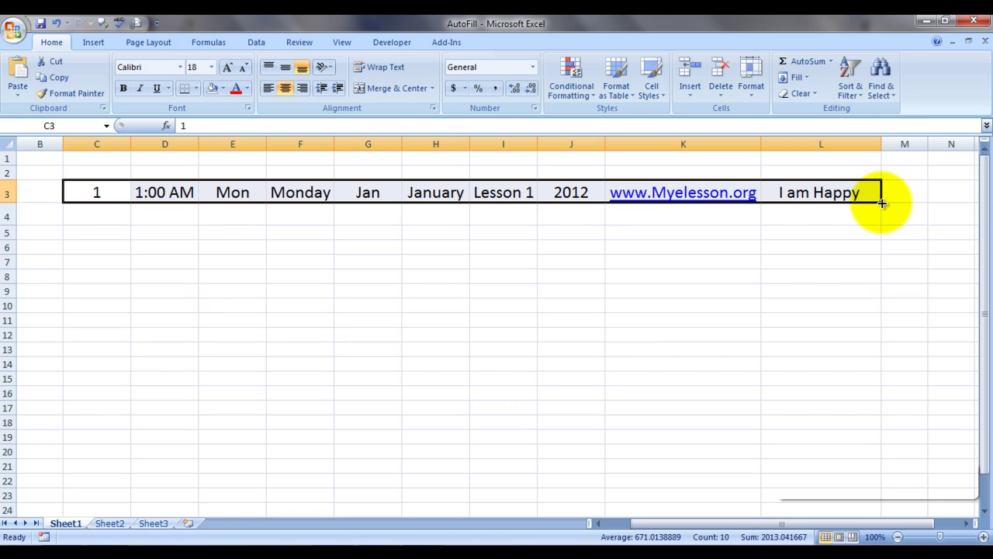
Drag C3:L3's fill handle down to row 8, extending series like 1–6 and Mon–Sat.
drag(882, 202, 882, 279)
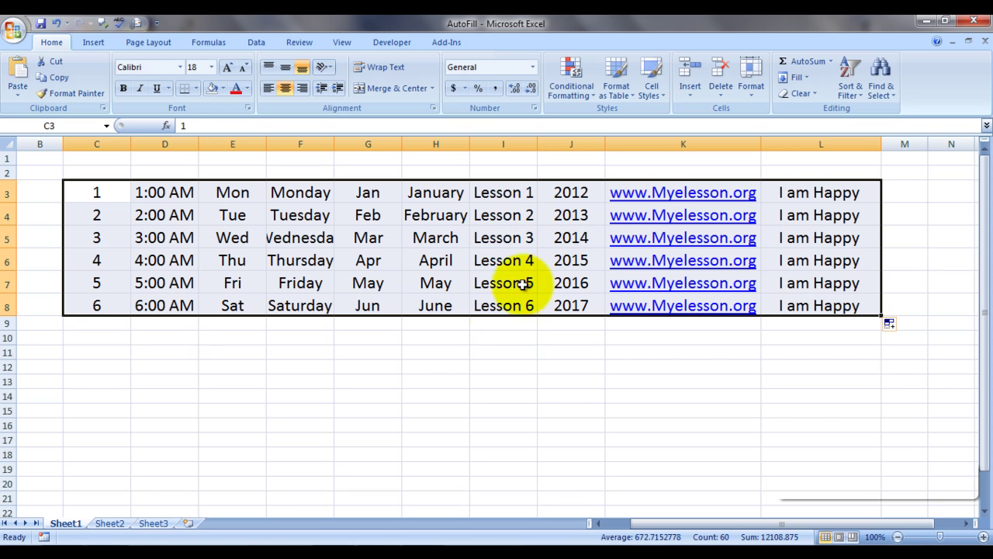
click(575, 195)
key(Down)
key(Down)
key(Down)
key(Down)
key(Down)
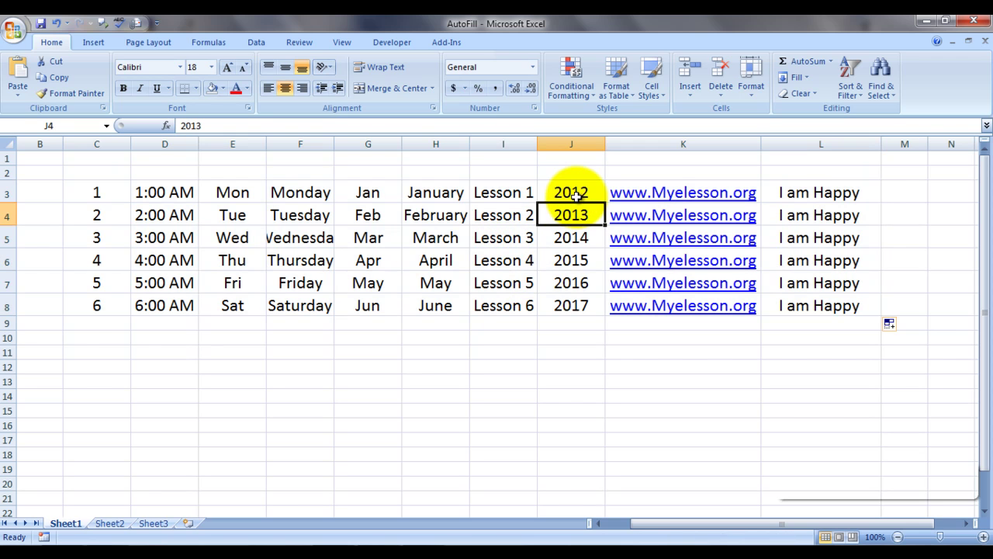
key(Right)
key(Up)
key(Up)
key(Up)
key(Up)
key(Up)
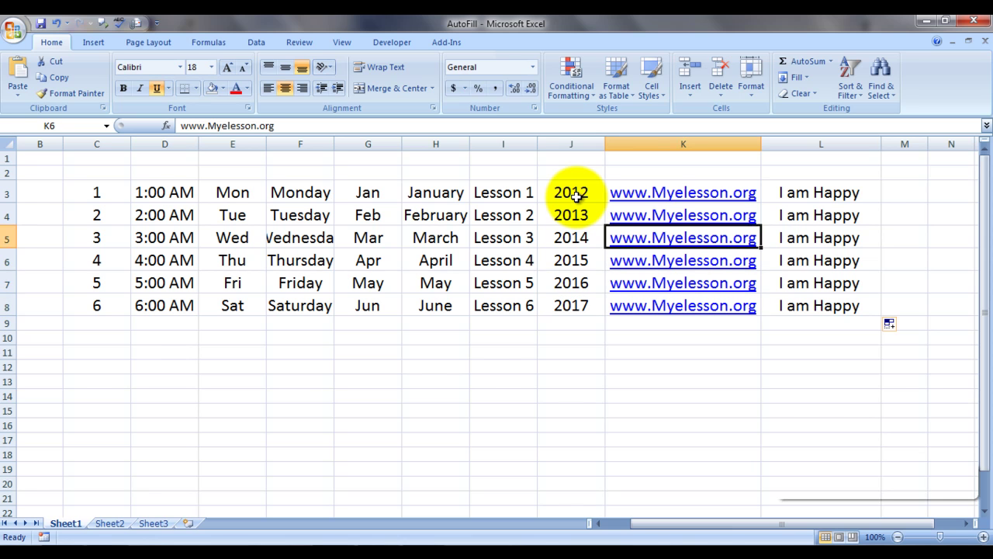
key(Right)
key(Left)
key(Right)
key(Left)
key(Right)
key(Left)
key(Right)
key(Left)
key(Right)
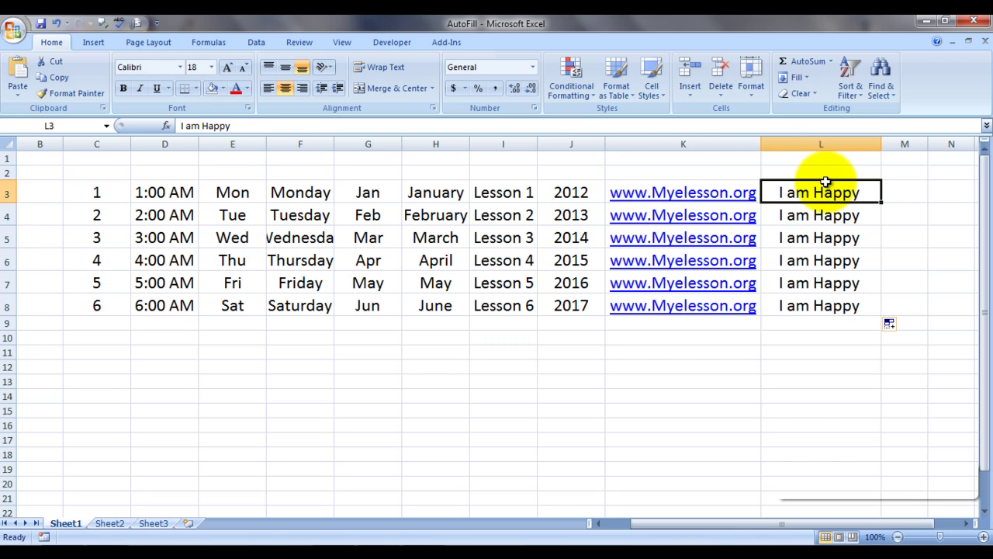
key(Left)
key(Right)
key(Left)
key(Left)
key(Left)
key(Left)
key(Left)
key(Left)
key(Left)
key(Left)
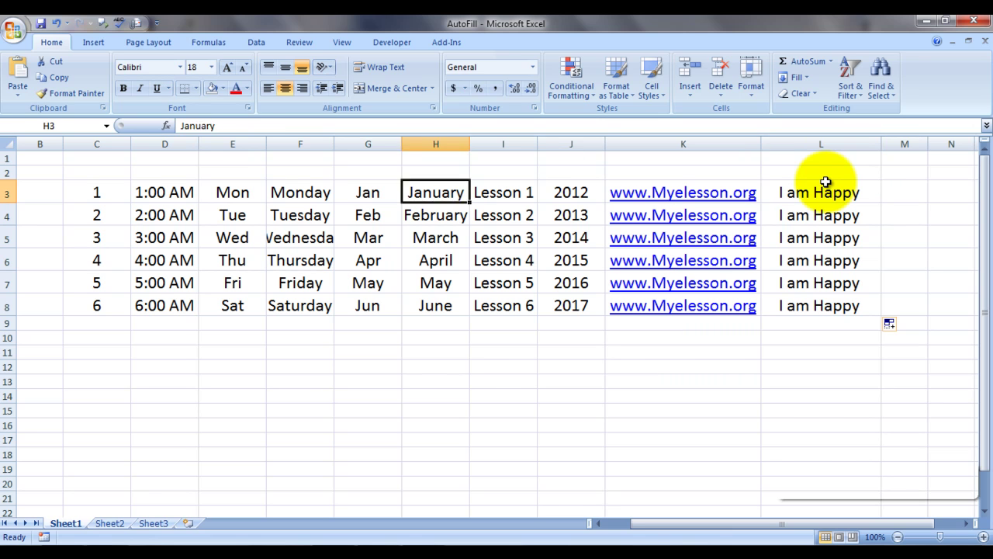
key(Left)
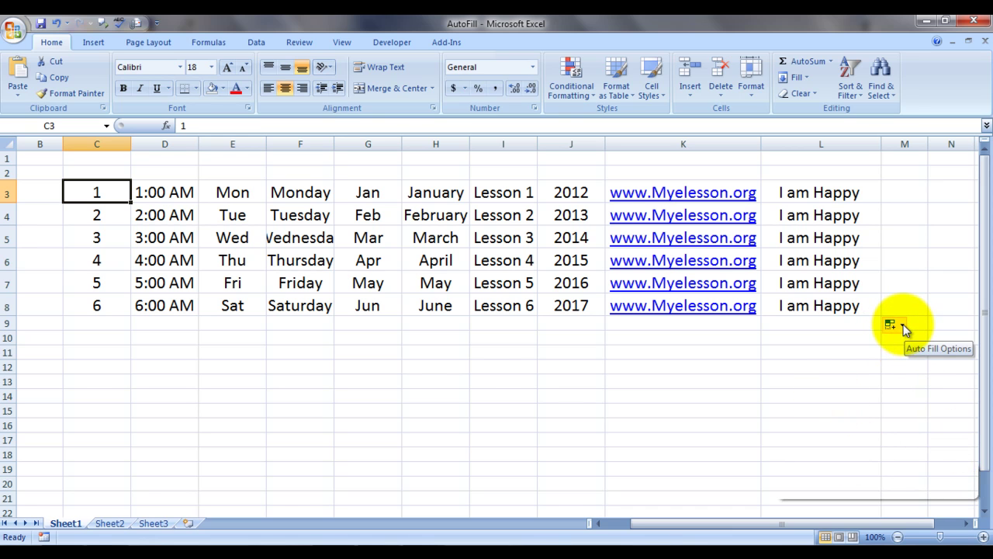
Change the Auto Fill Options to Copy Cells so rows 4–8 repeat row 3.
click(903, 329)
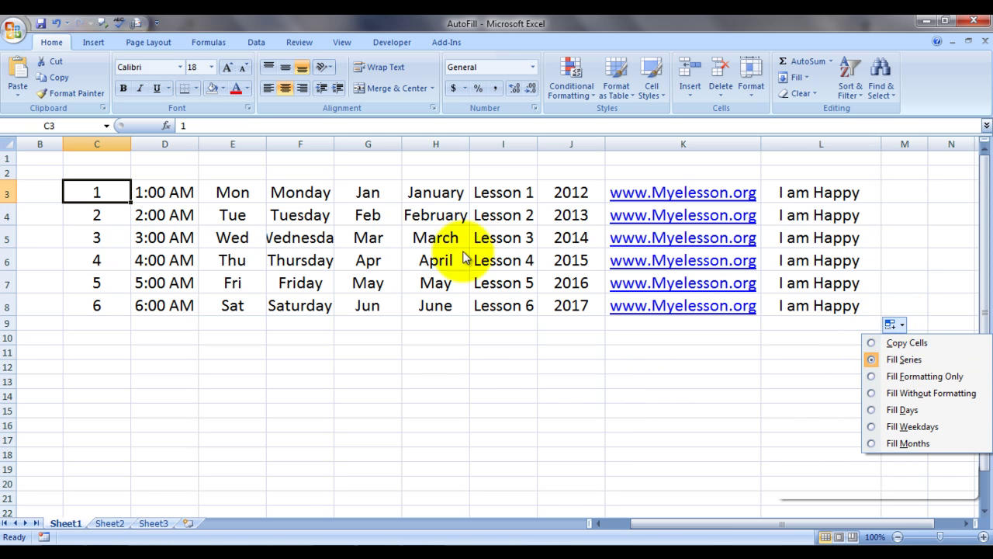
click(874, 342)
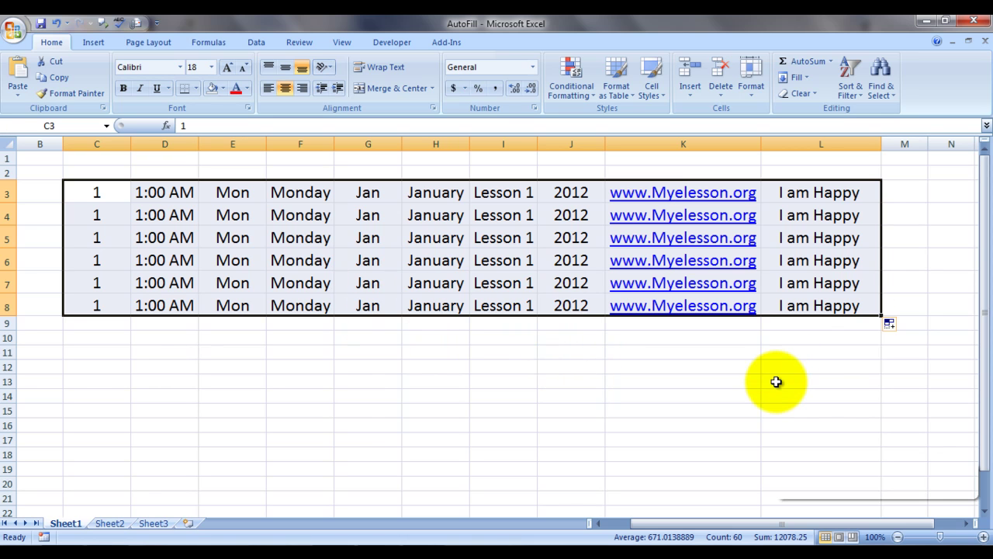
Undo the copy, then auto-fill row 3 as a series down to row 6 only.
key(ctrl+z)
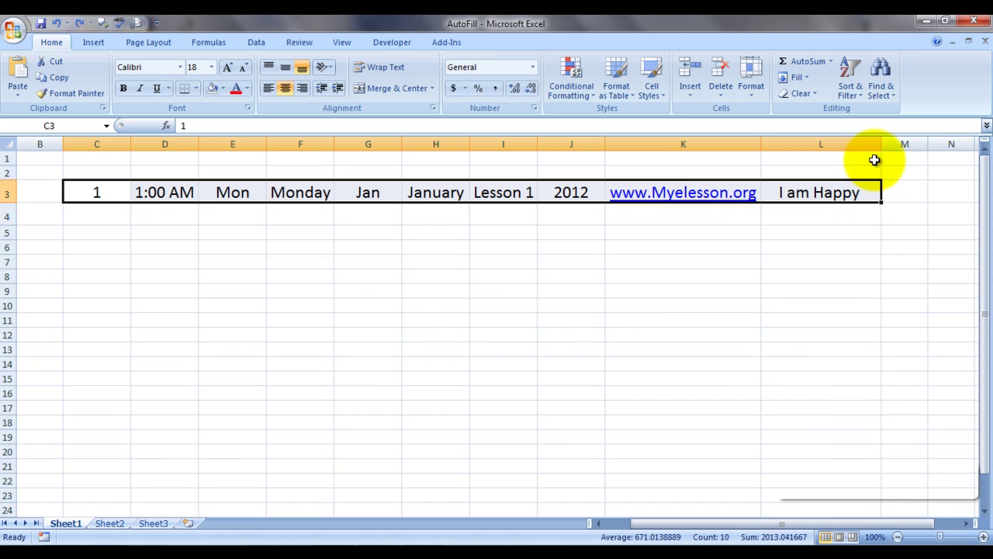
drag(881, 201, 878, 365)
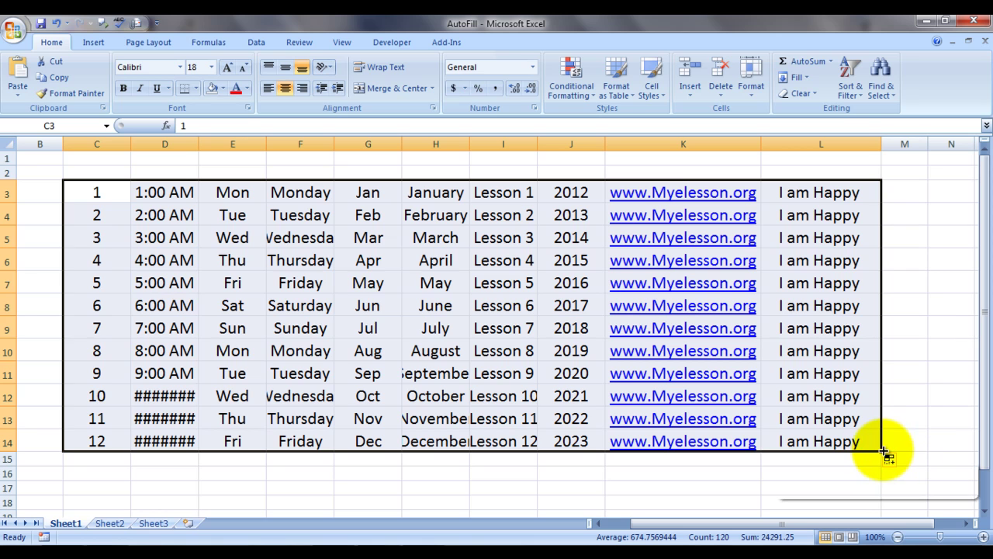
key(ctrl+z)
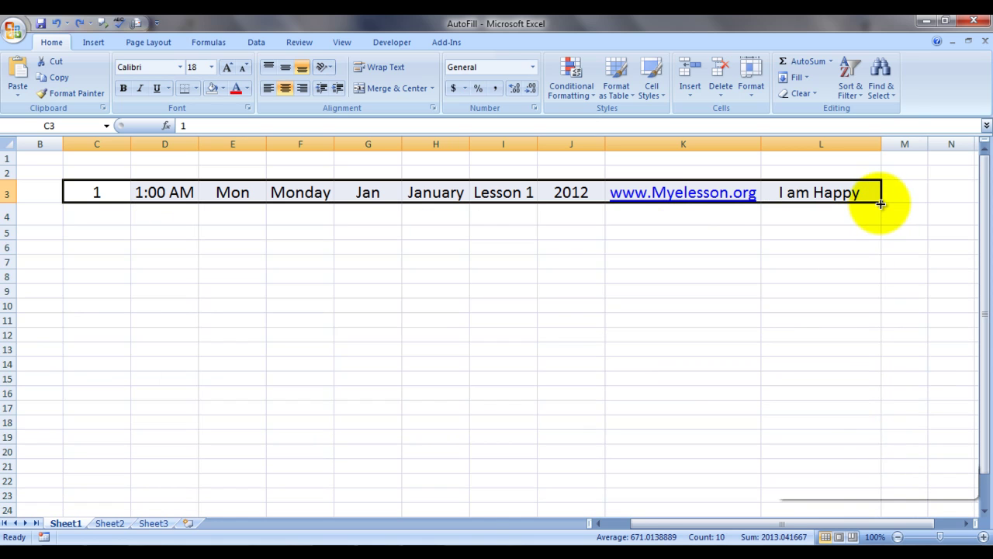
drag(881, 204, 880, 264)
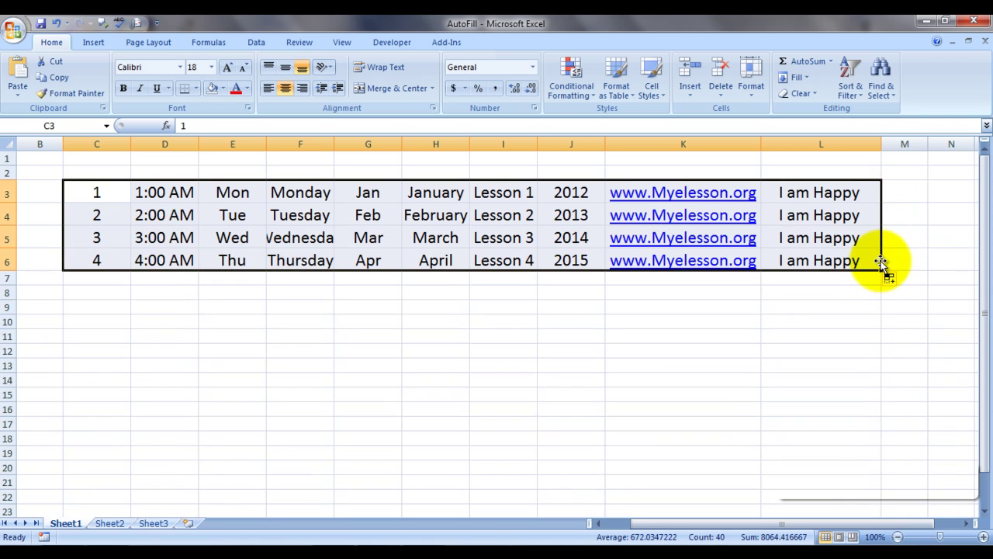
click(891, 277)
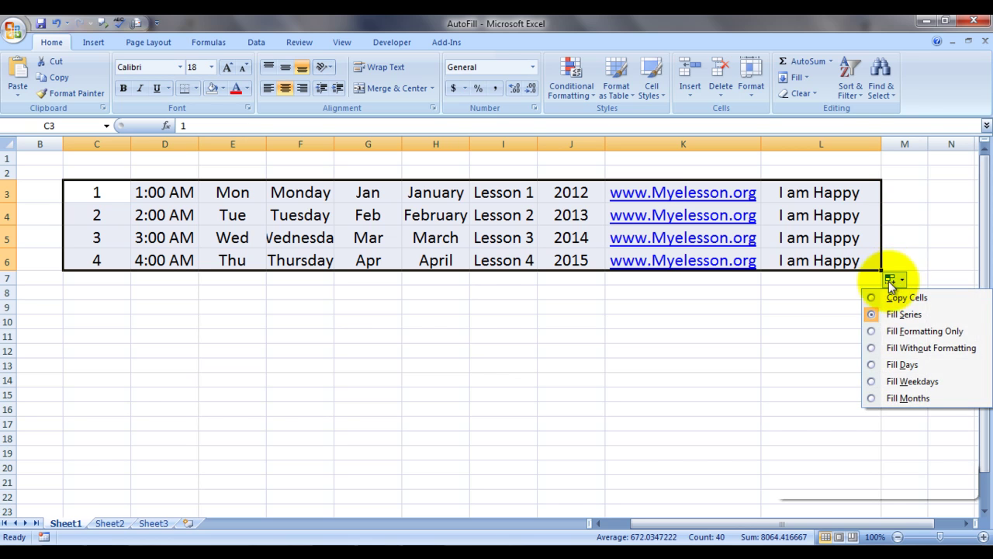
Apply Fill Formatting Only to rows 4–6 and deselect the range.
click(891, 332)
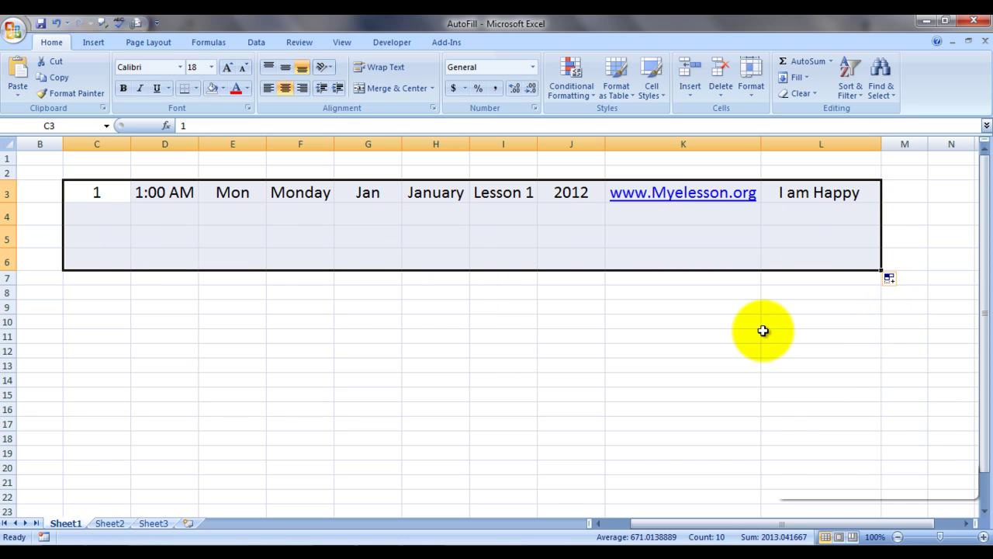
click(506, 250)
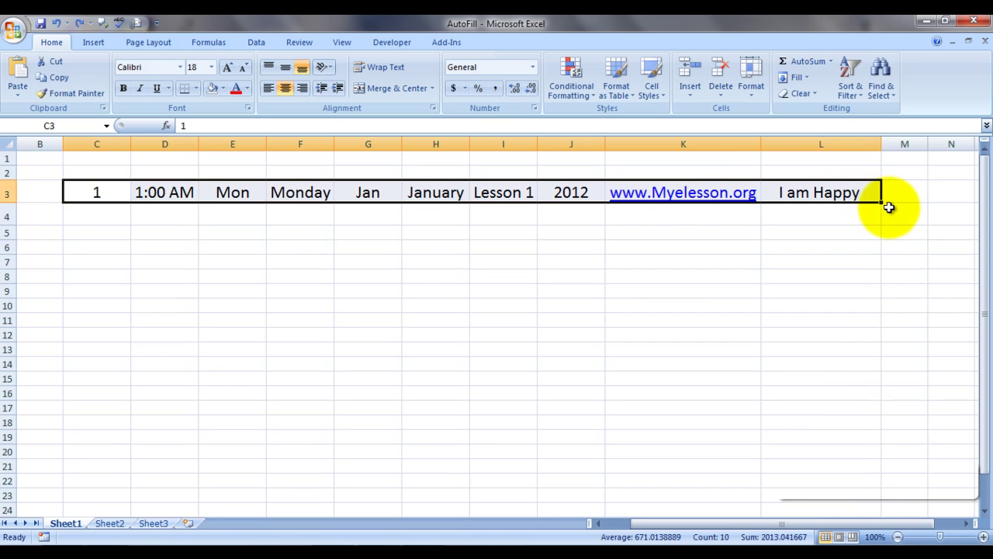
drag(881, 203, 878, 277)
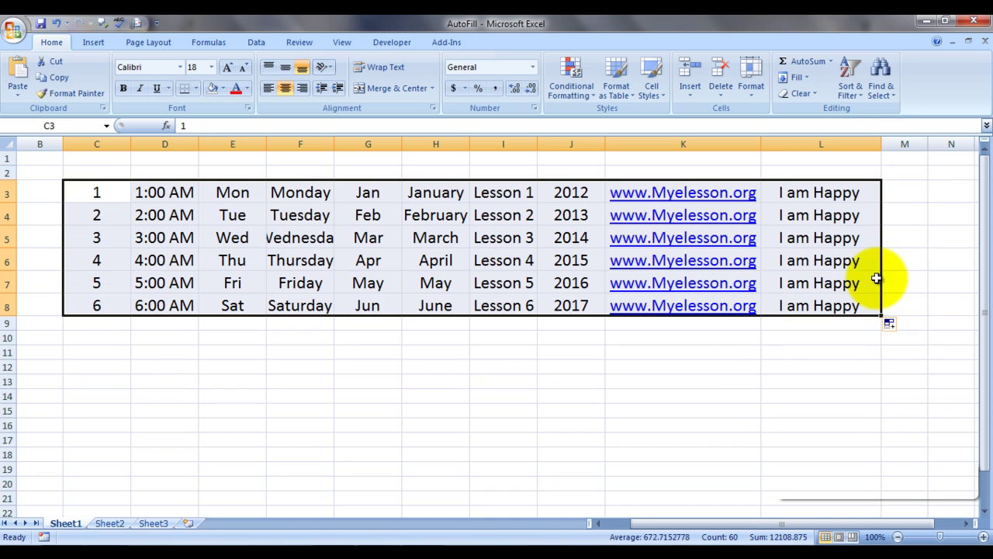
click(896, 327)
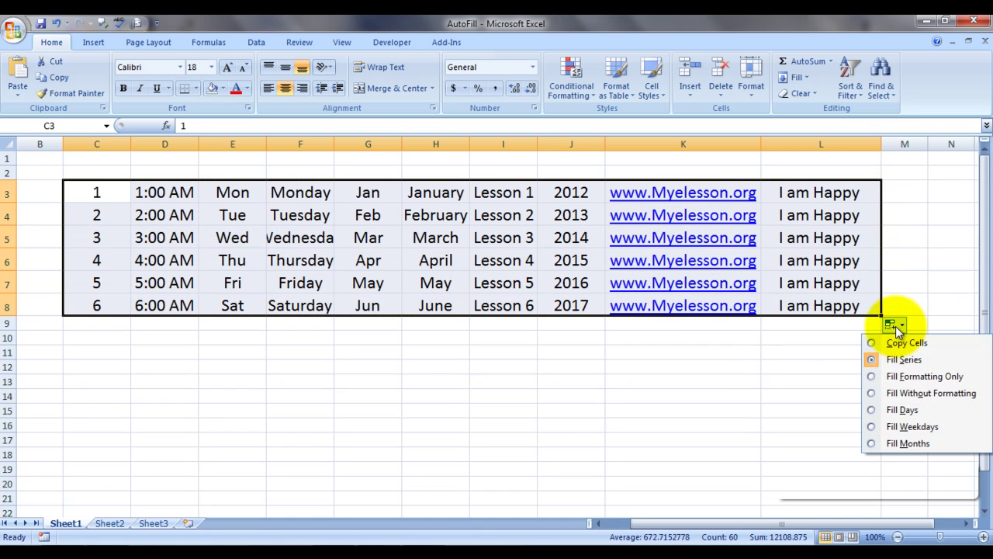
click(880, 394)
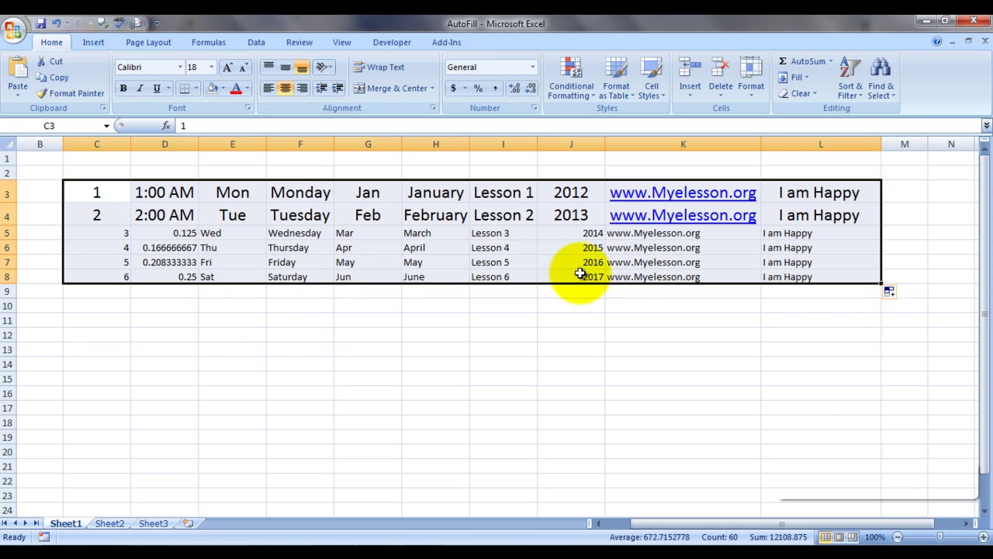
key(ctrl+z)
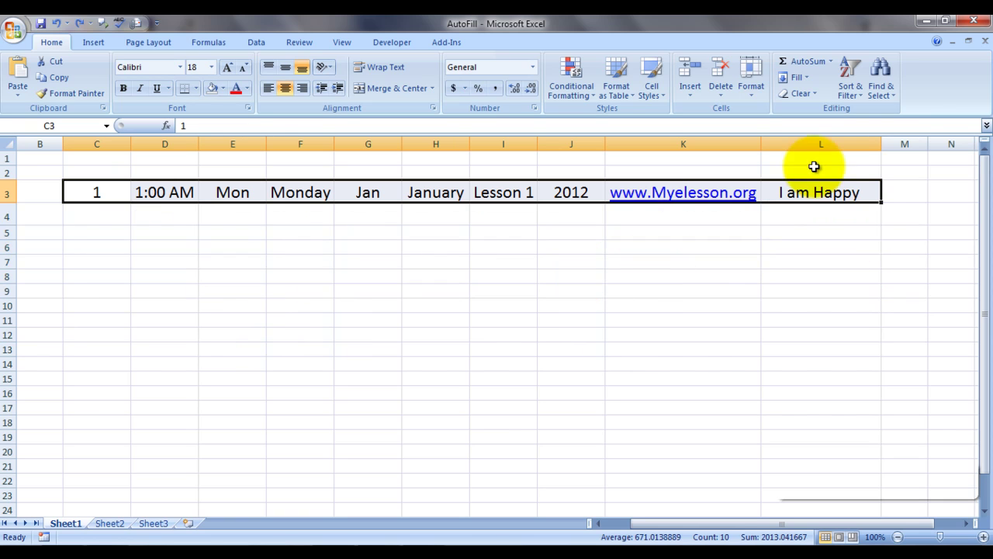
Select C3:L3 and drag its fill handle down to row 8.
click(863, 193)
key(Left)
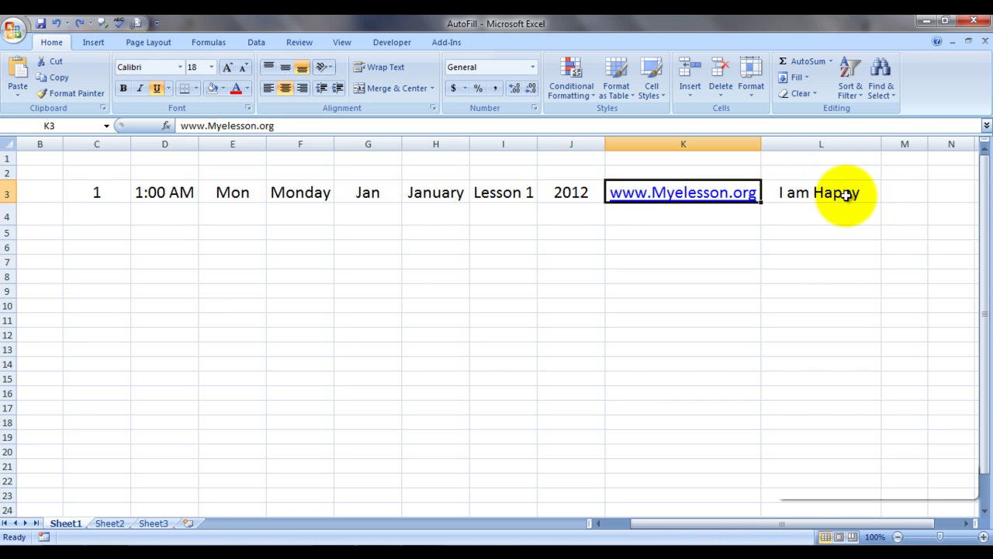
key(Left)
key(Left)
key(Left)
key(Left)
key(Left)
key(Left)
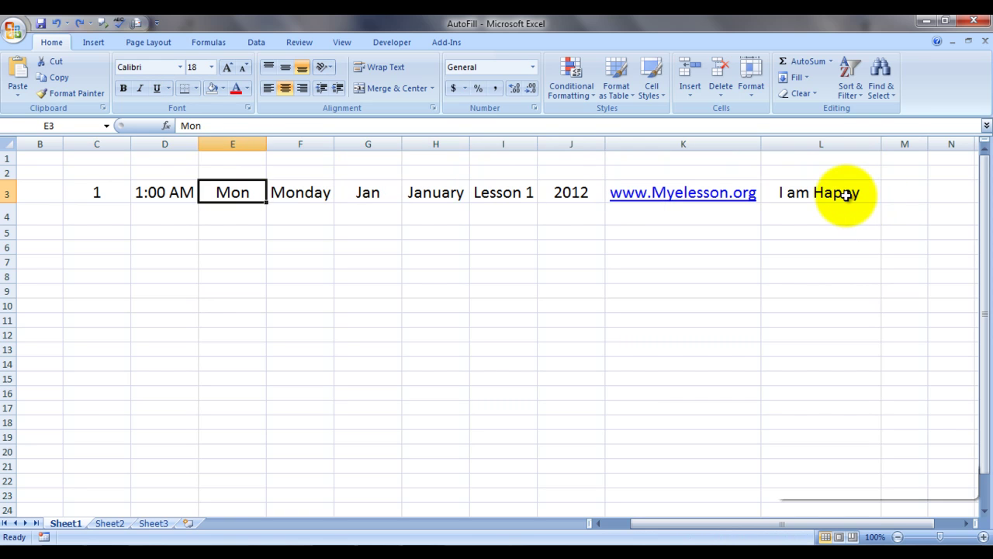
key(Left)
key(Left)
key(ctrl+Left)
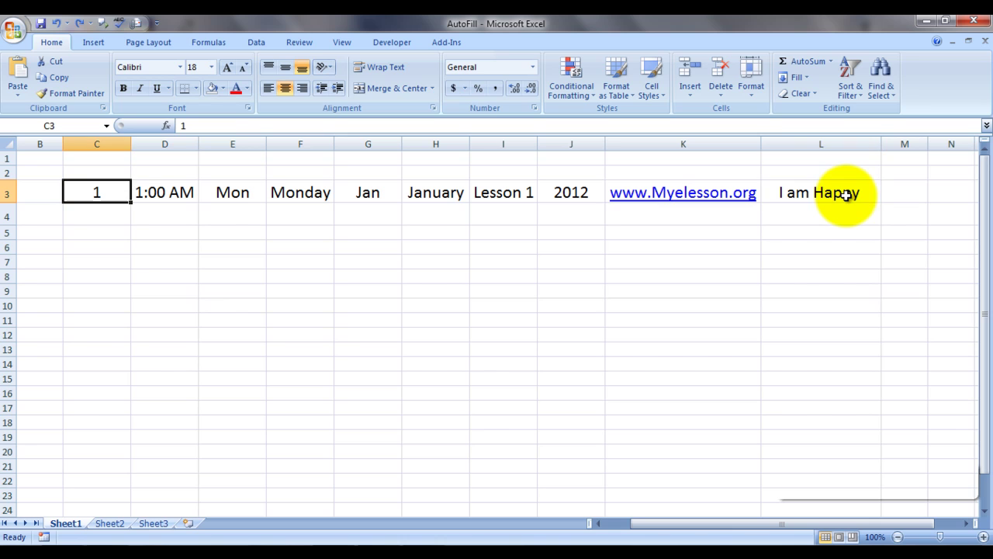
key(ctrl+shift+Right)
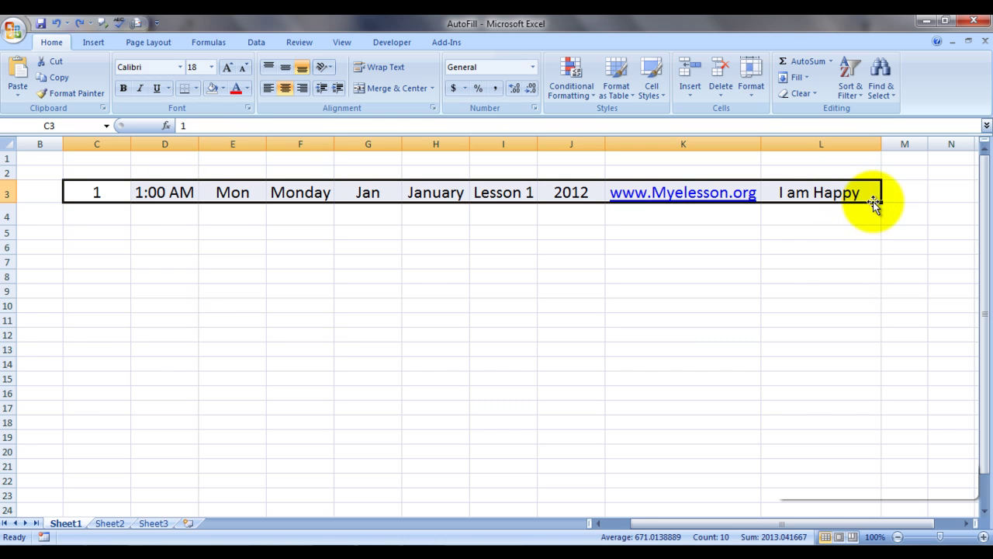
drag(881, 202, 875, 292)
Choose Fill Days so only Mon–Sat and Monday–Saturday advance.
click(894, 326)
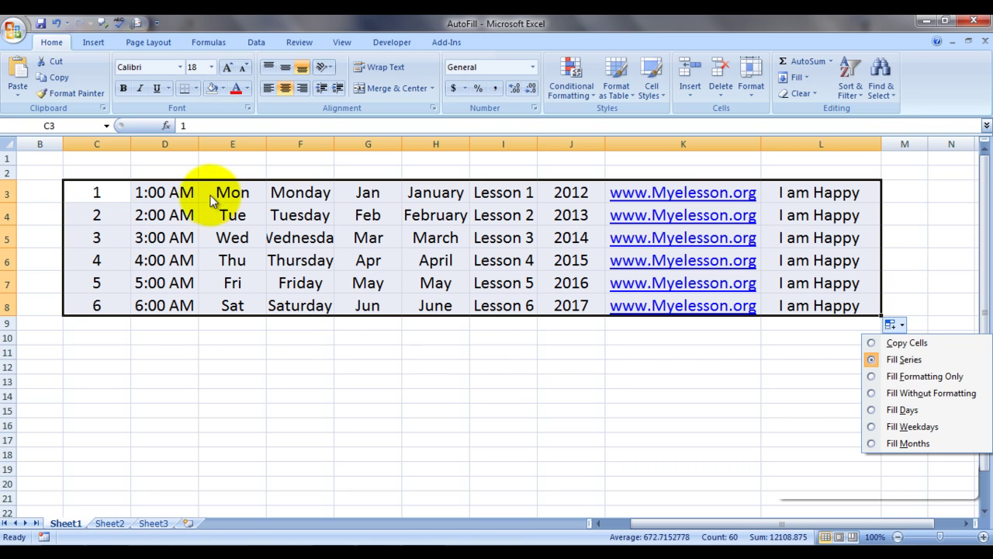
click(874, 412)
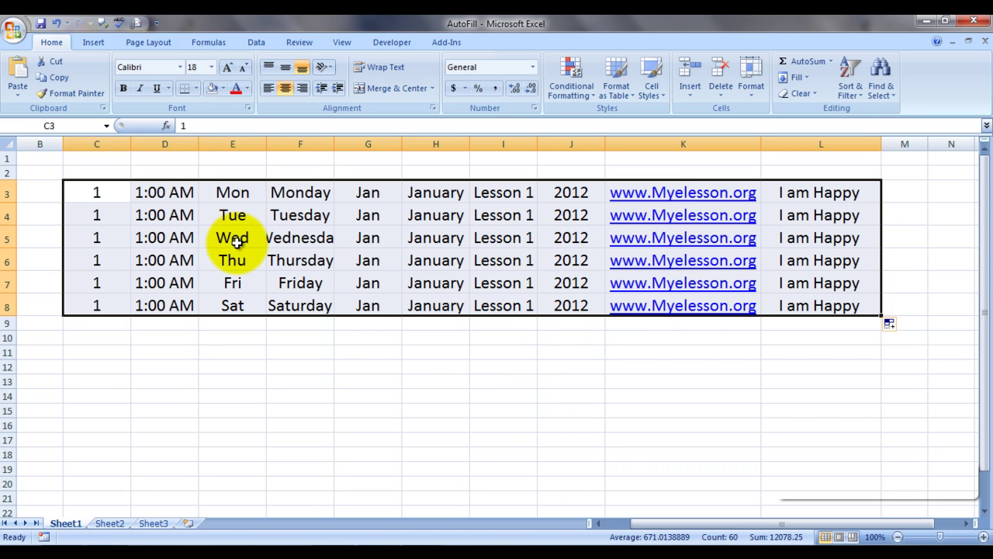
click(893, 325)
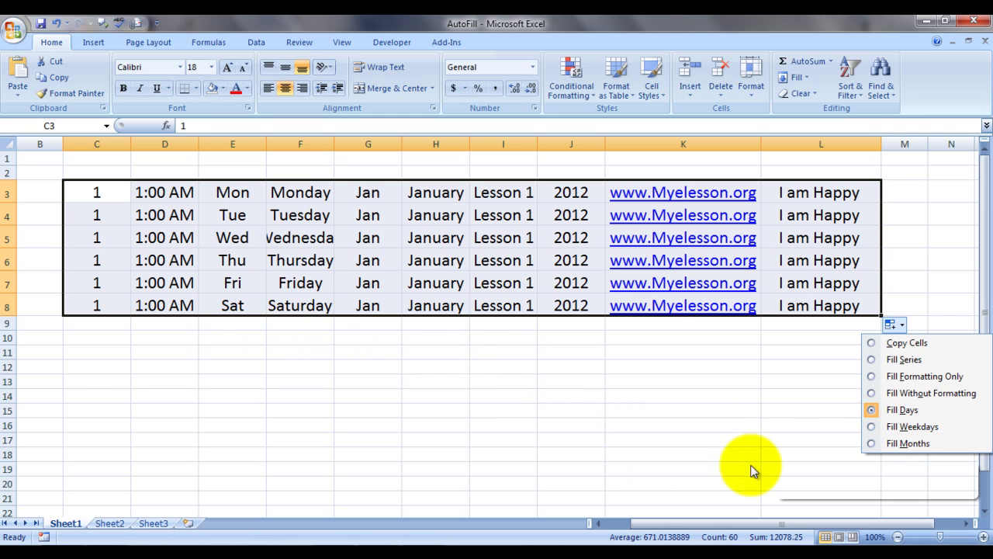
Extend the filled block to row 9 with Fill Weekdays.
click(882, 319)
drag(882, 315, 883, 335)
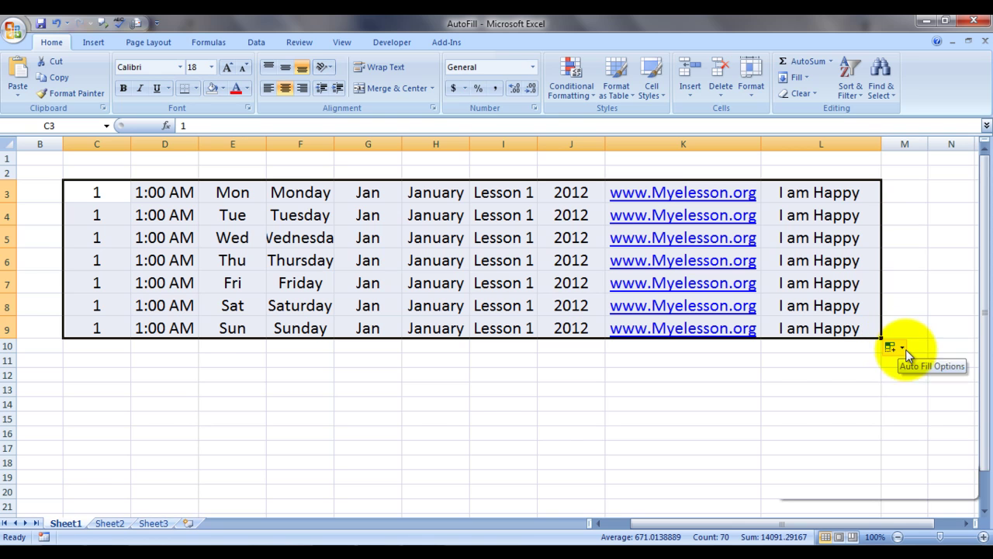
click(902, 348)
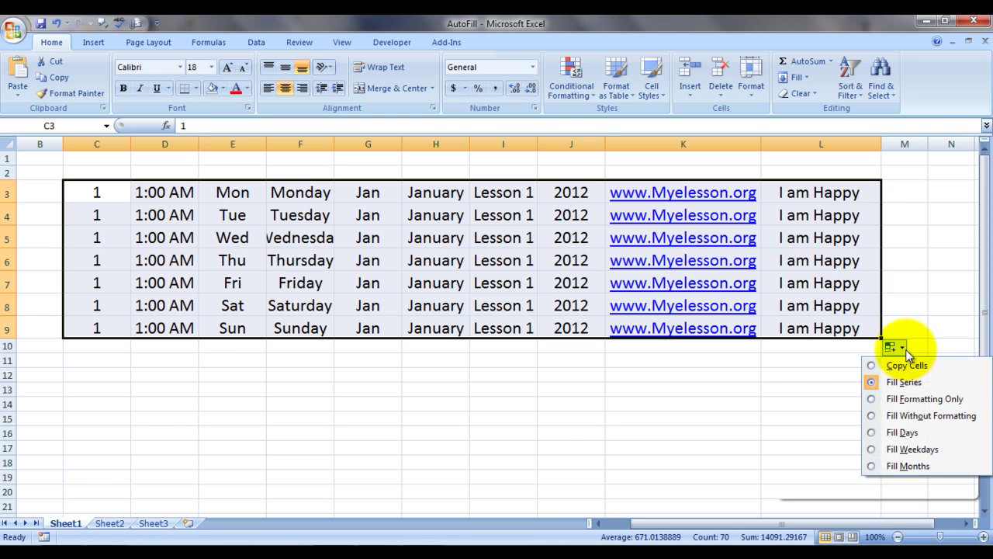
click(877, 450)
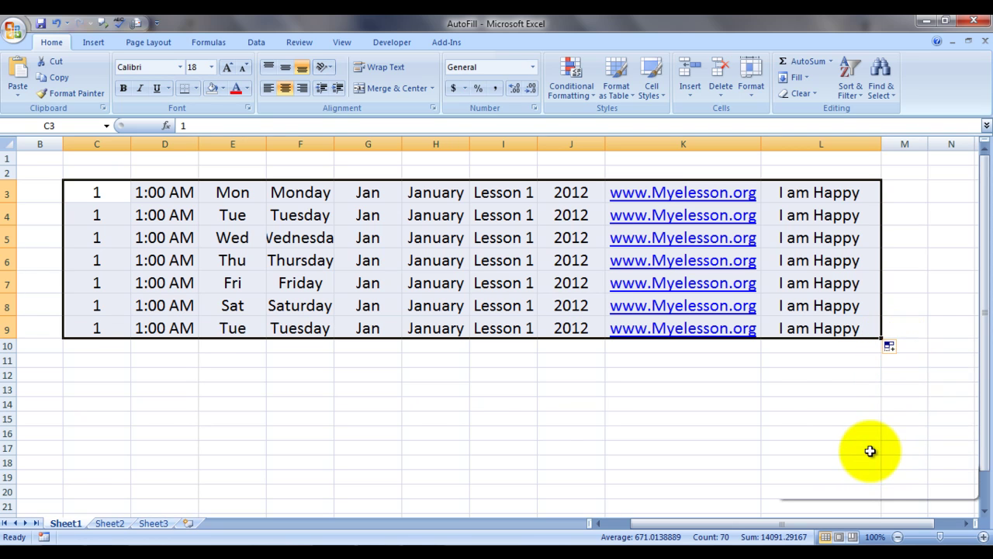
click(235, 282)
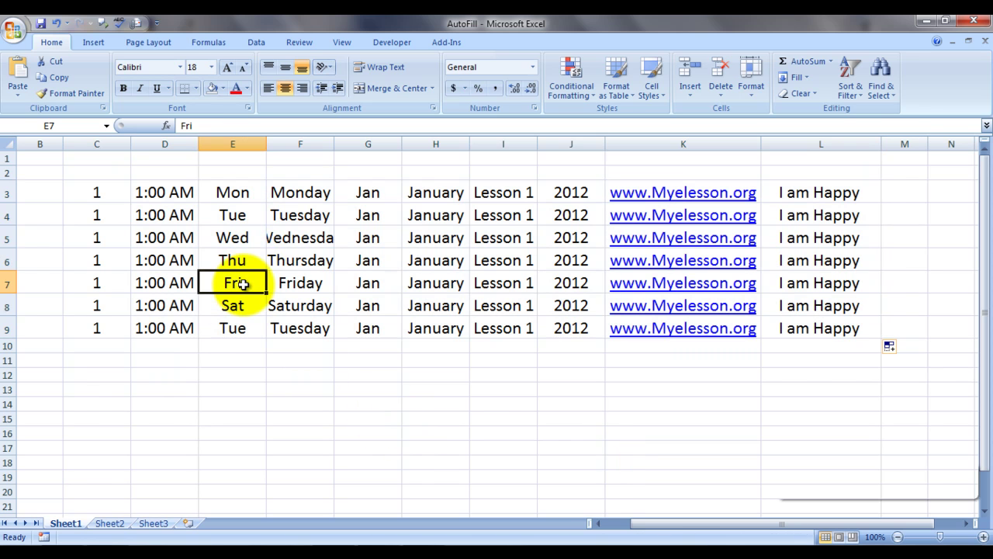
Undo the weekday fill of row 9.
key(Up)
key(Left)
key(Up)
key(Up)
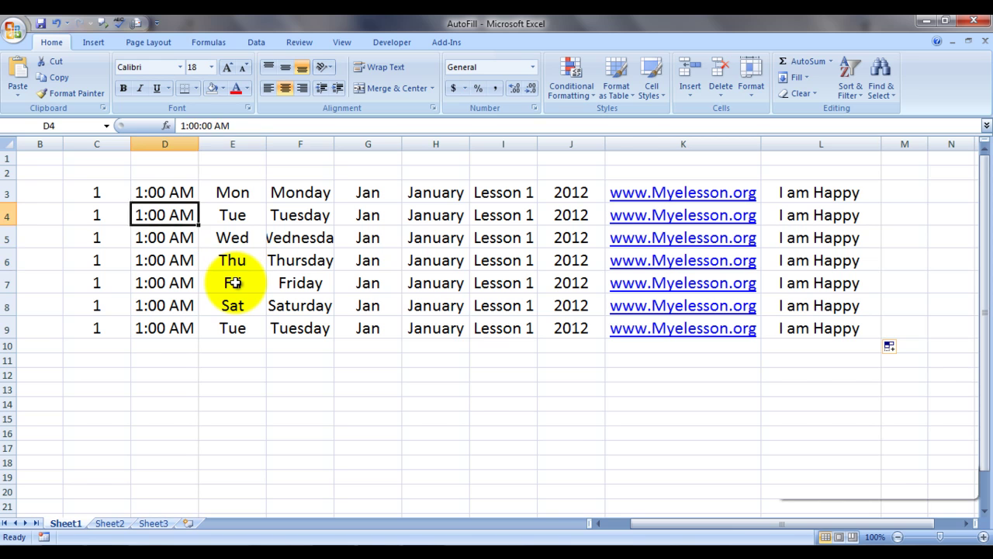
key(Left)
key(Up)
key(shift+Right)
key(ctrl+z)
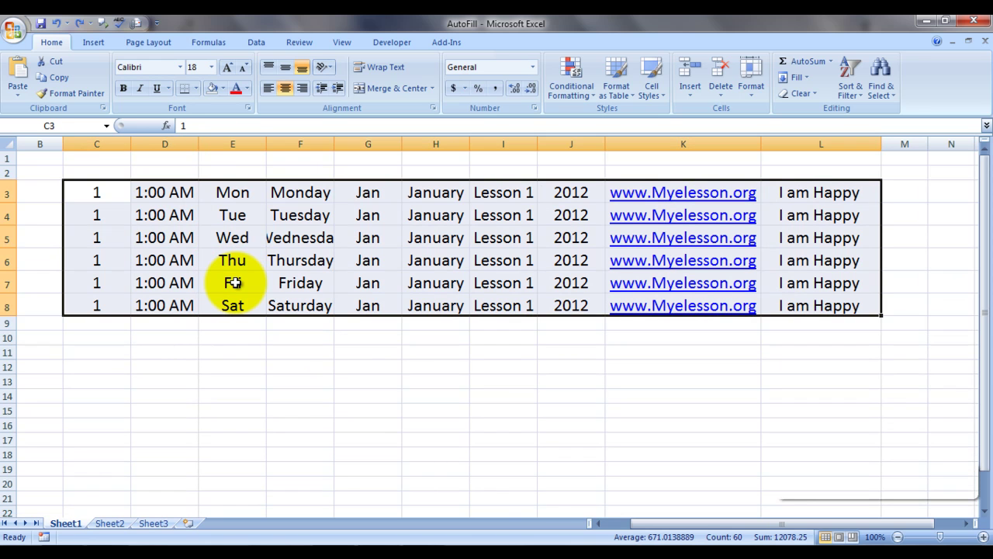
Undo the days fill of rows 4–8 and reselect C3:L3.
key(Up)
key(Down)
key(shift+Right)
key(shift+Right)
key(shift+Right)
key(shift+Right)
key(shift+Right)
key(shift+Right)
key(shift+Right)
key(shift+Right)
key(shift+Right)
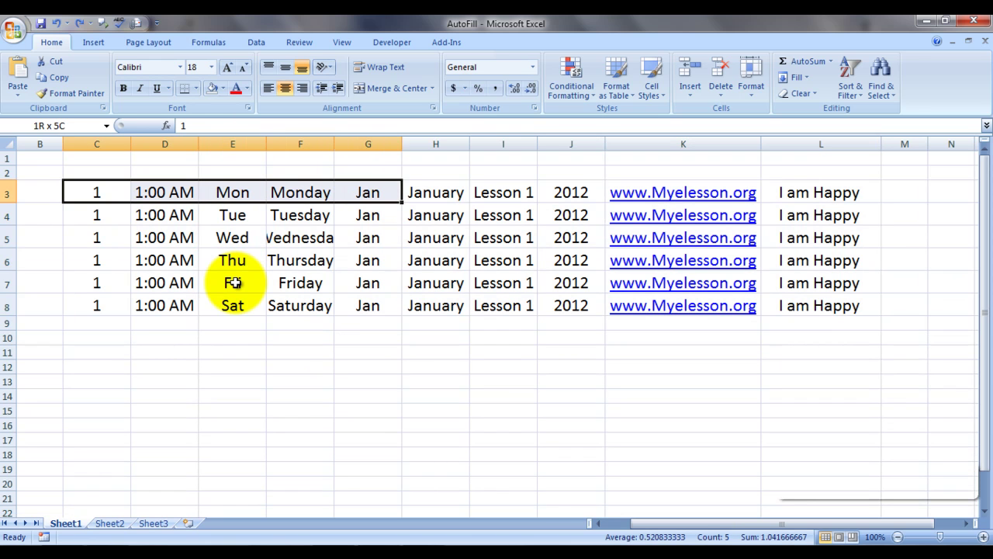
key(shift+Down)
key(shift+Down)
key(shift+Down)
key(shift+Down)
key(shift+Down)
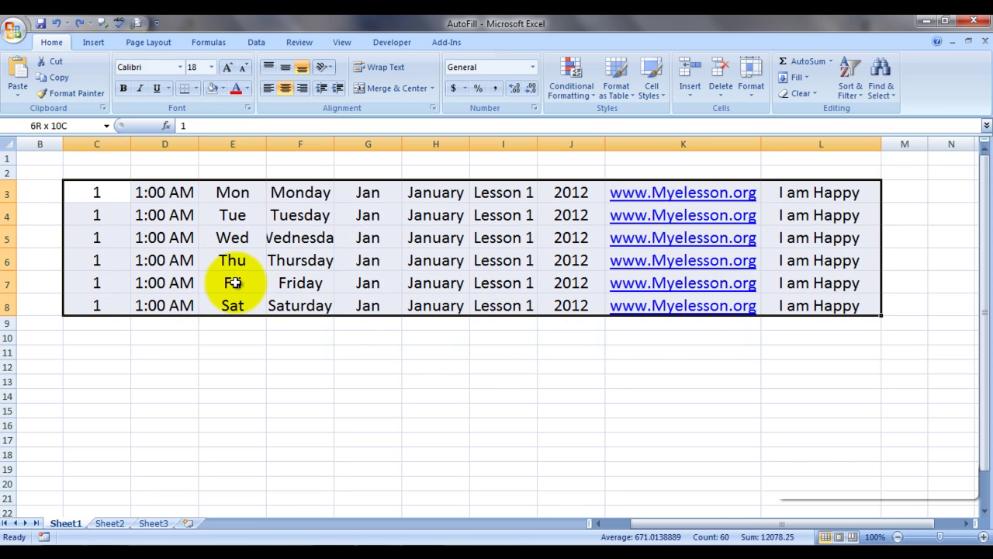
key(ctrl+z)
key(Right)
key(Left)
key(shift+Right)
key(shift+Right)
key(shift+Right)
key(shift+Right)
key(shift+Right)
key(shift+Right)
key(shift+Right)
key(shift+Right)
key(shift+Right)
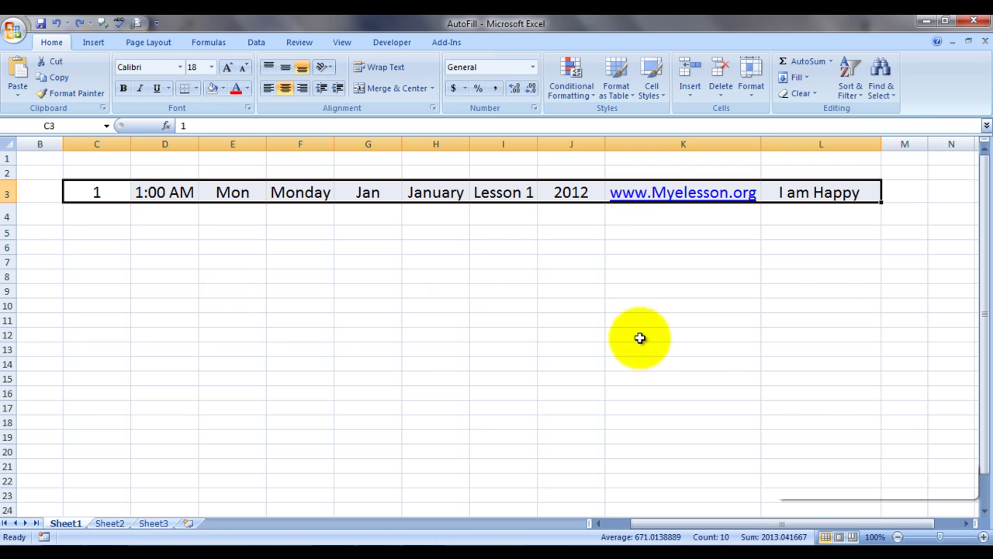
Fill C3:L3 down to row 11 using Fill Weekdays, cycling days Mon–Fri.
drag(884, 203, 875, 327)
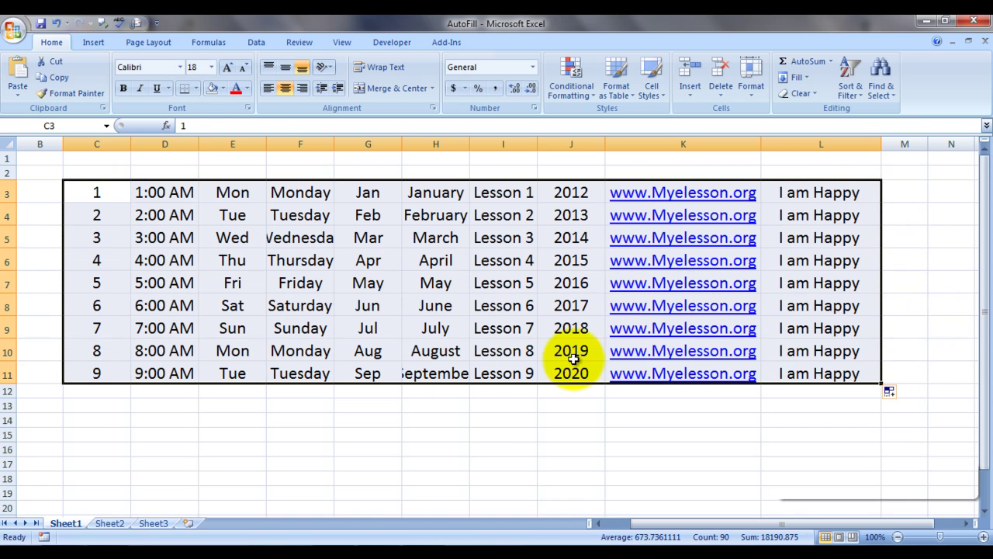
click(892, 392)
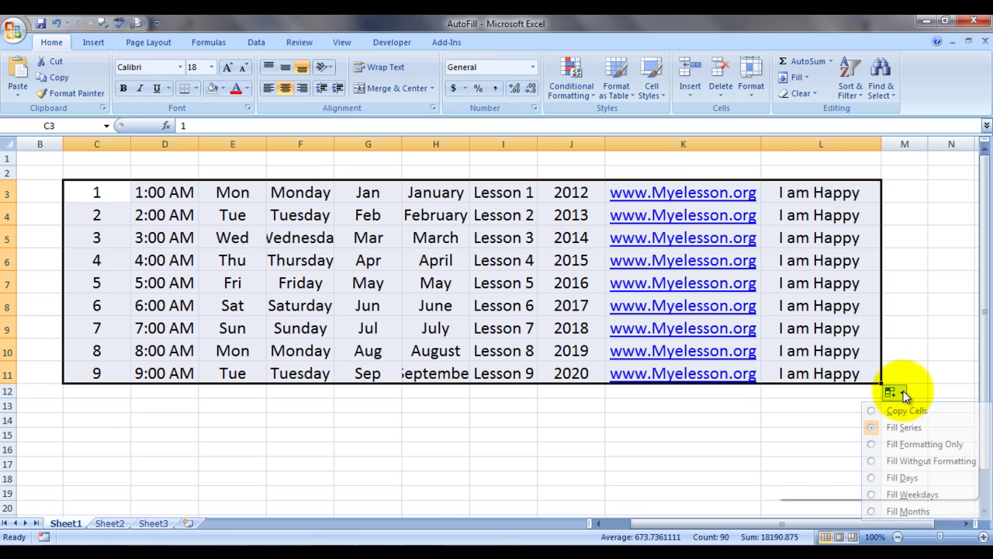
click(883, 495)
click(576, 476)
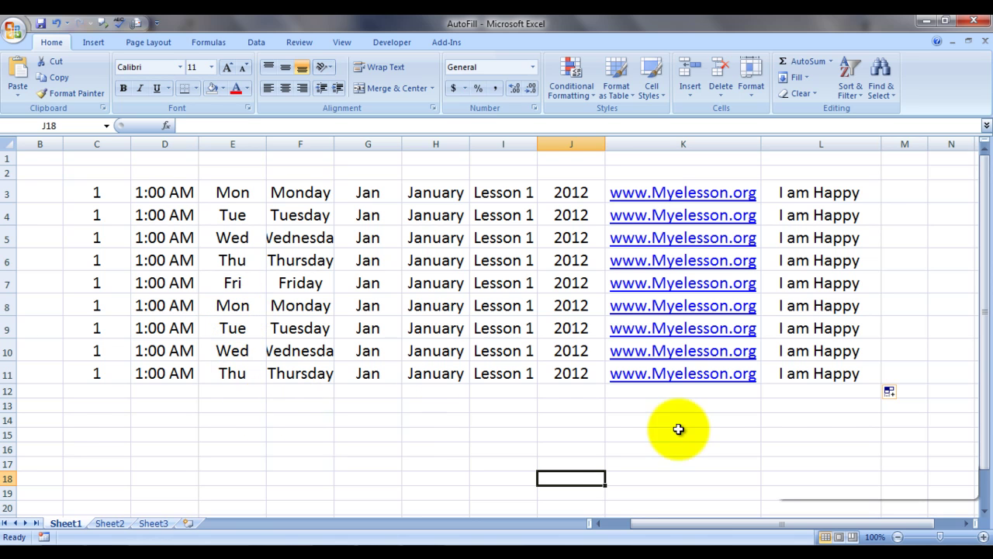
Switch the fill to Fill Months so Feb–Sep advance, then click an empty cell.
click(892, 394)
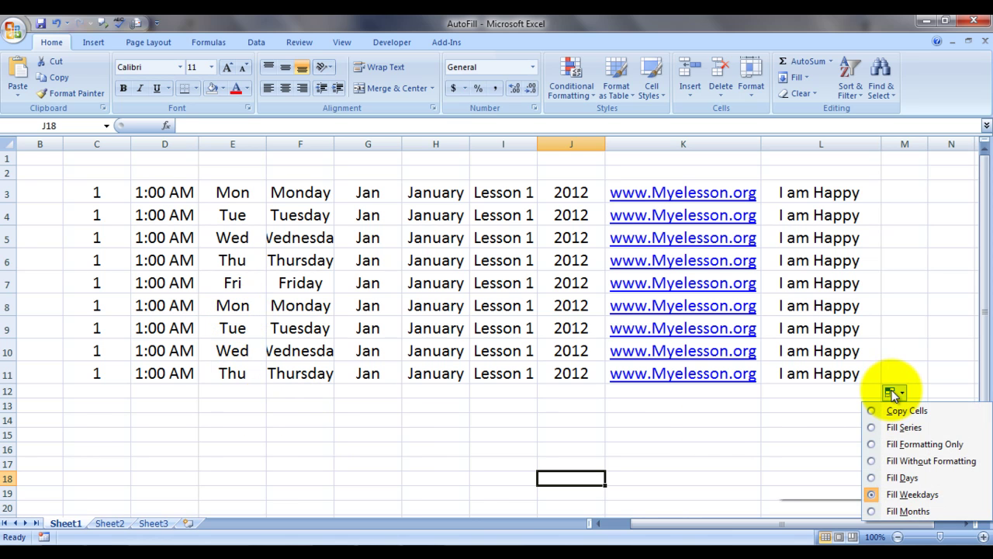
click(908, 511)
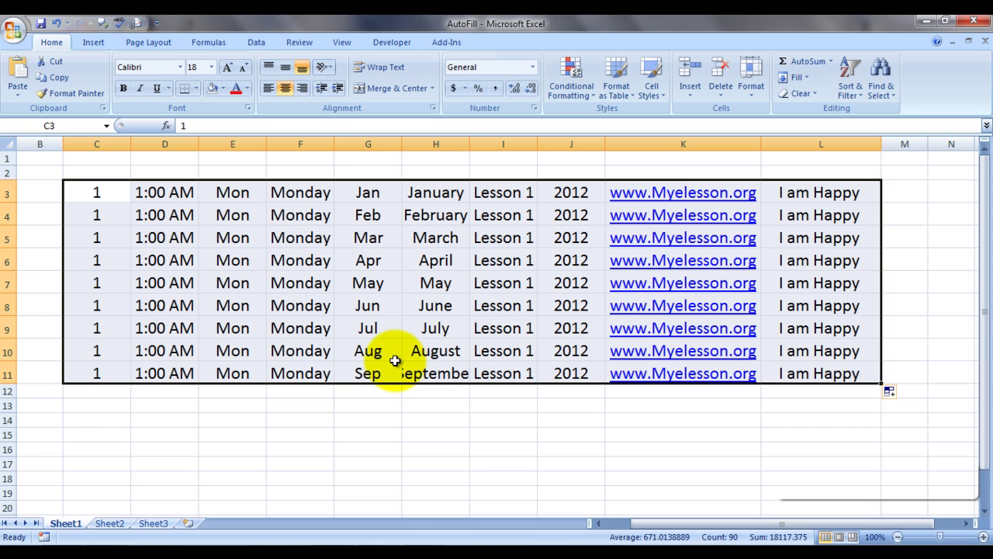
click(454, 416)
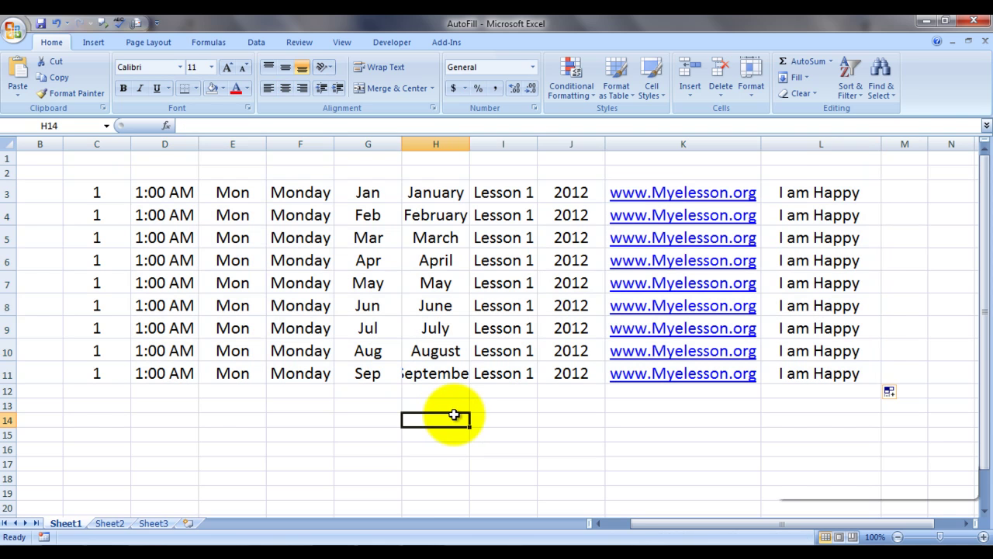
click(539, 423)
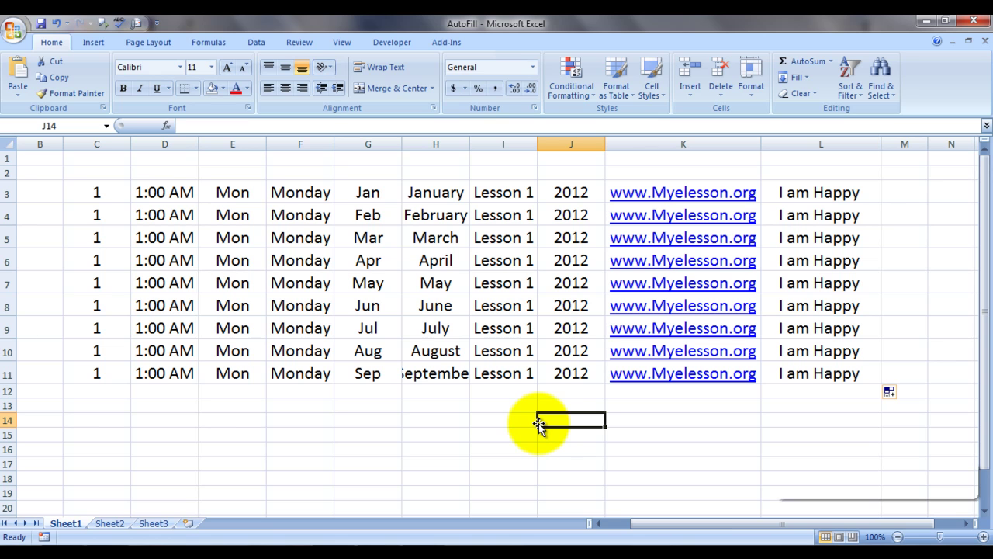